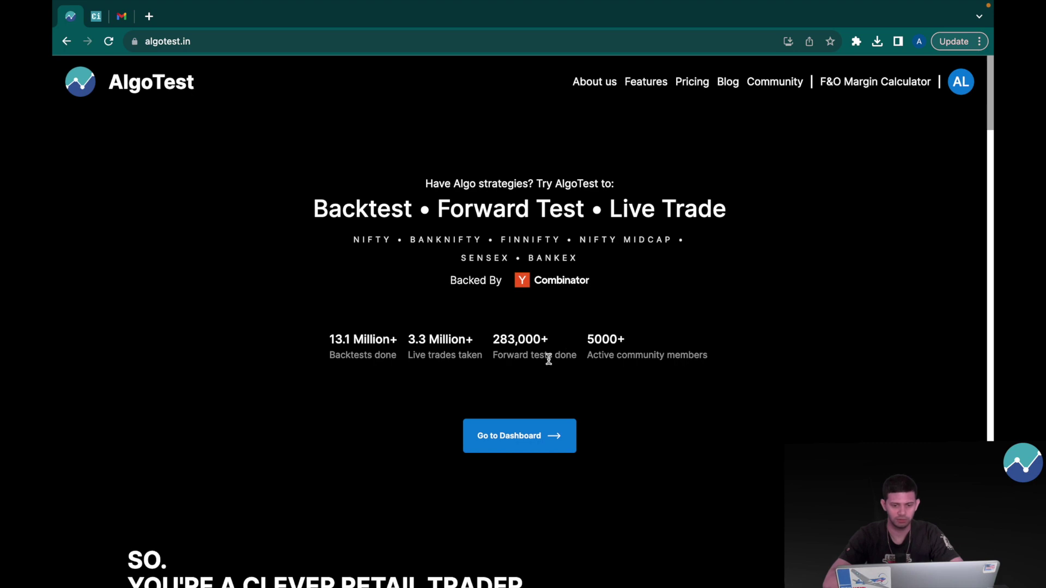
# Step: Start a new AlgoTest signal with Chartink as the source and Forward Test execution
pyautogui.click(530, 439)
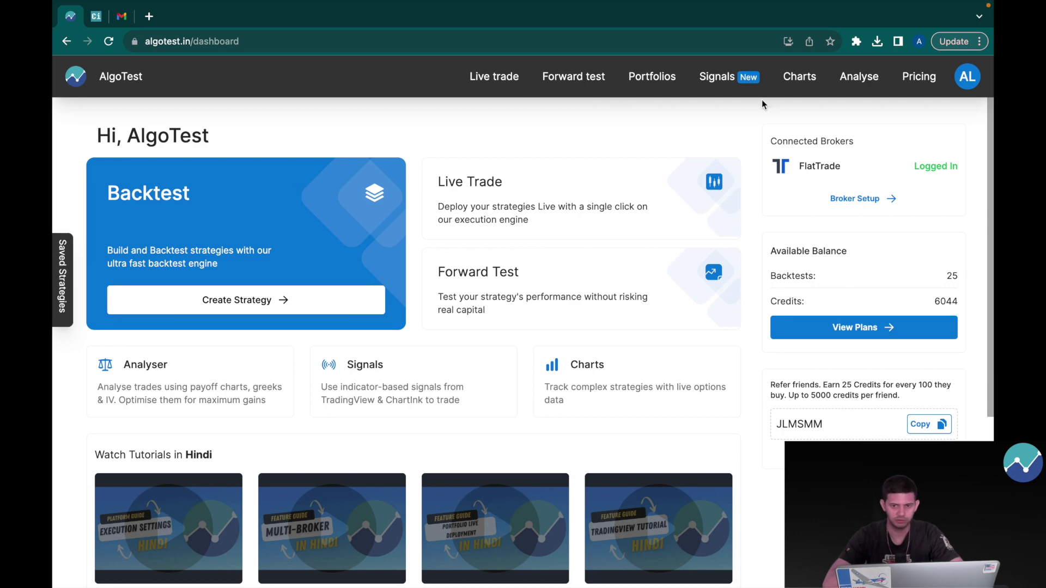
pyautogui.click(724, 83)
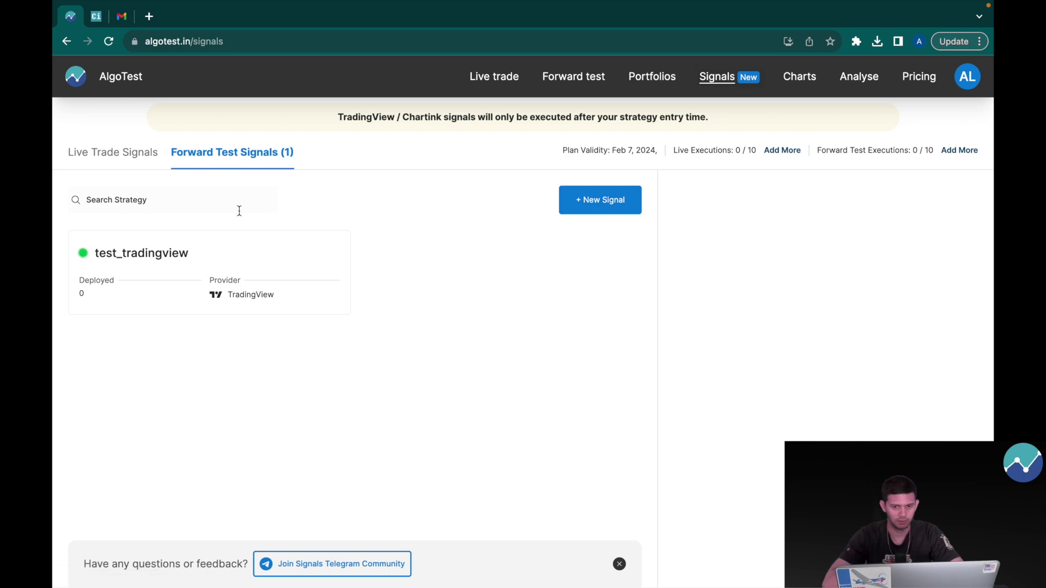
pyautogui.click(608, 211)
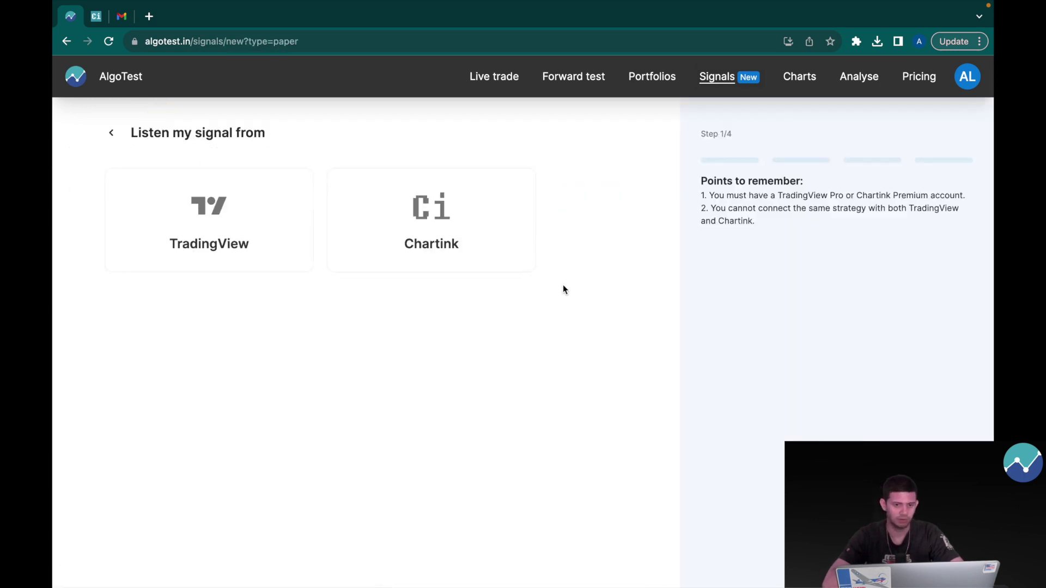
pyautogui.click(433, 220)
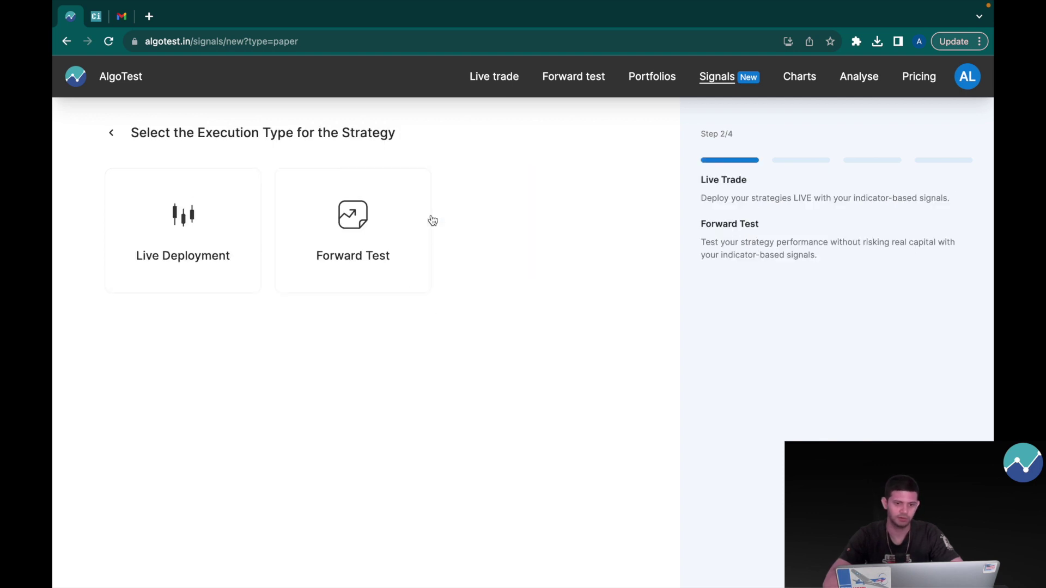
pyautogui.click(345, 226)
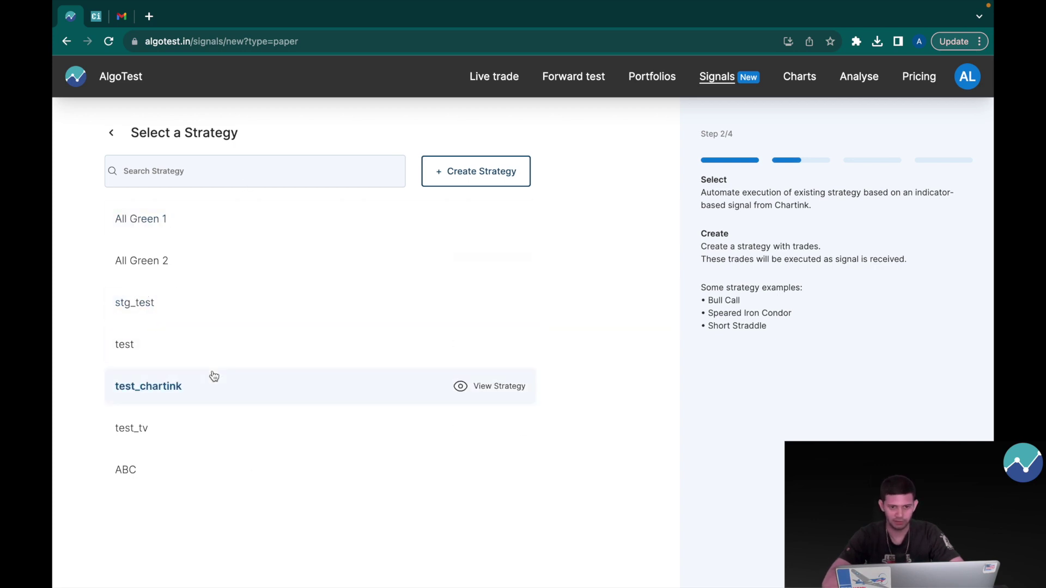
# Step: Pick an existing strategy for the signal to reach the Chartink linking step
pyautogui.click(476, 183)
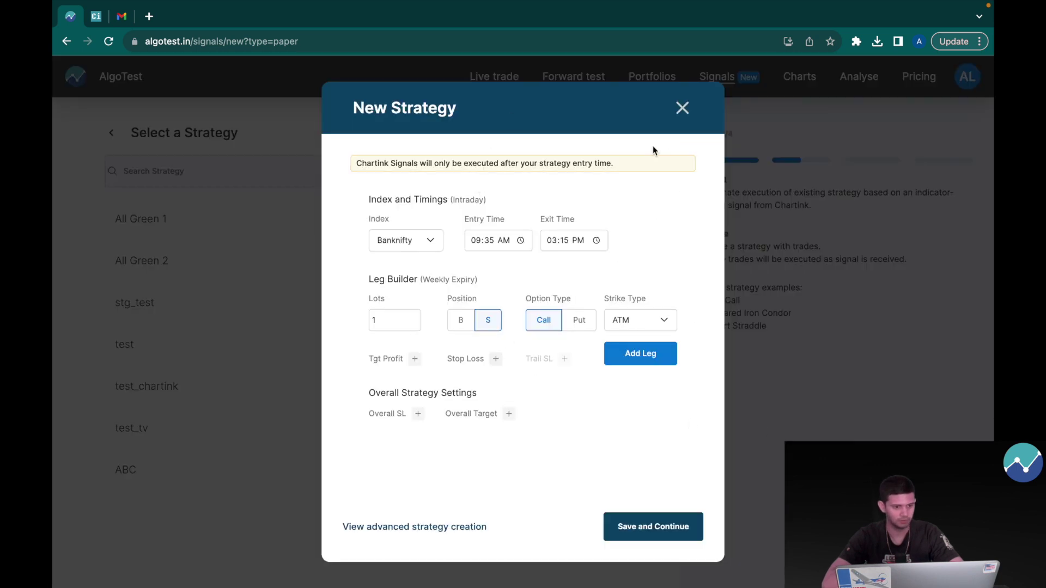
pyautogui.click(681, 109)
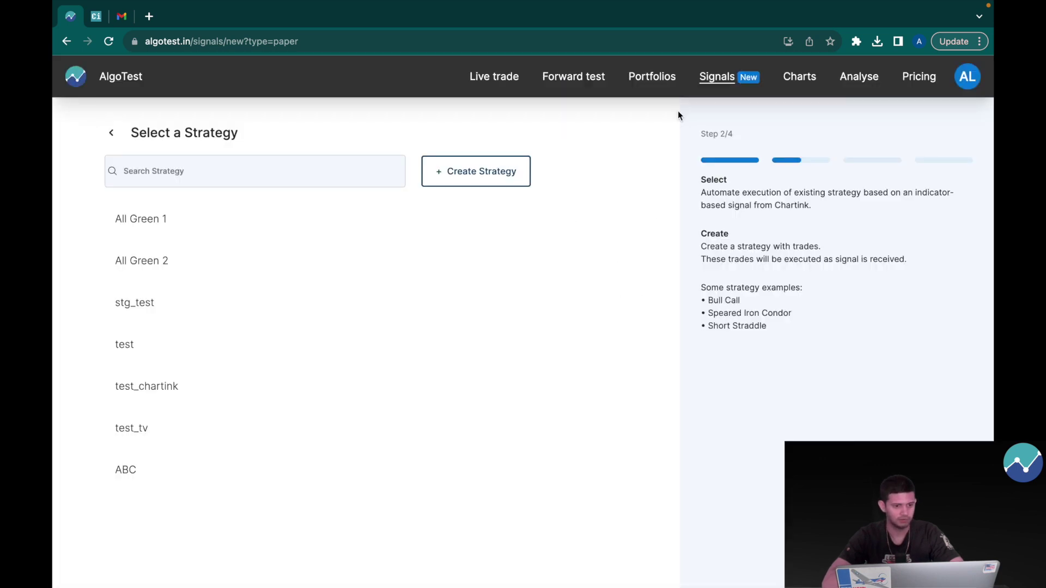
pyautogui.click(184, 300)
pyautogui.click(123, 346)
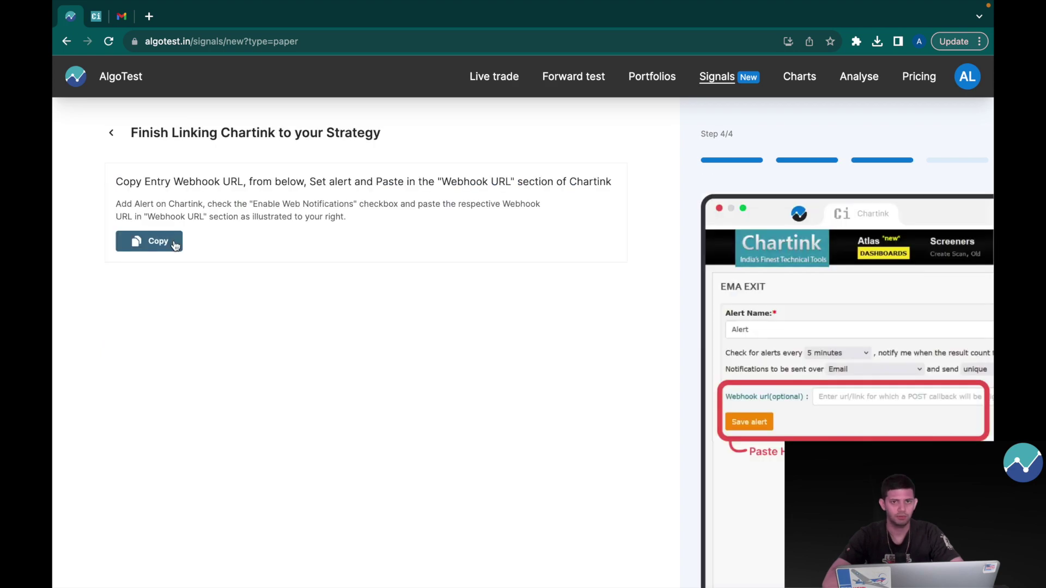
pyautogui.hotkey('ctrl', 'Tab')
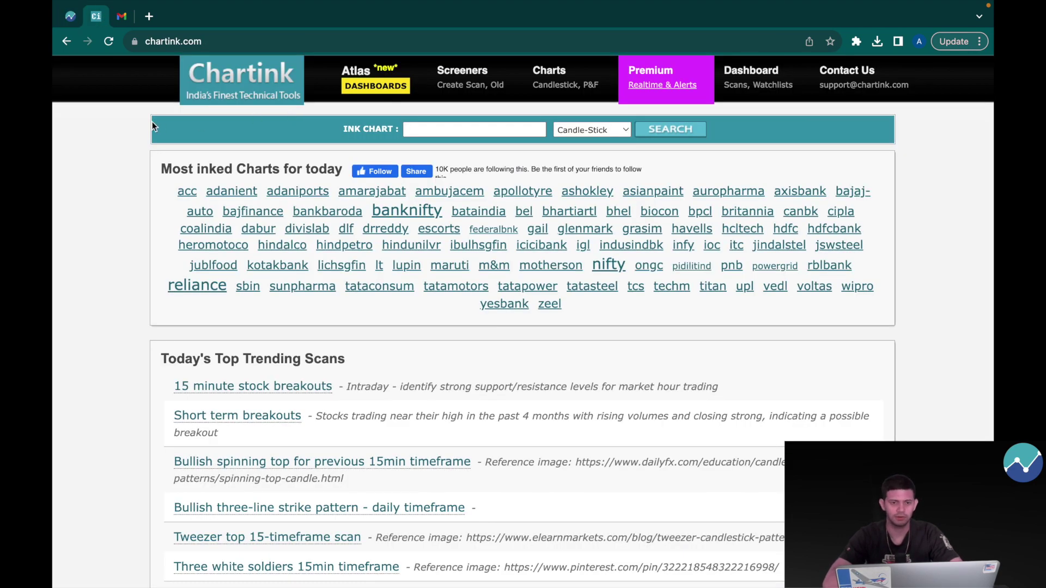
# Step: Open Chartink's stock screener and limit the scan to the BANKNIFTY segment
pyautogui.click(462, 75)
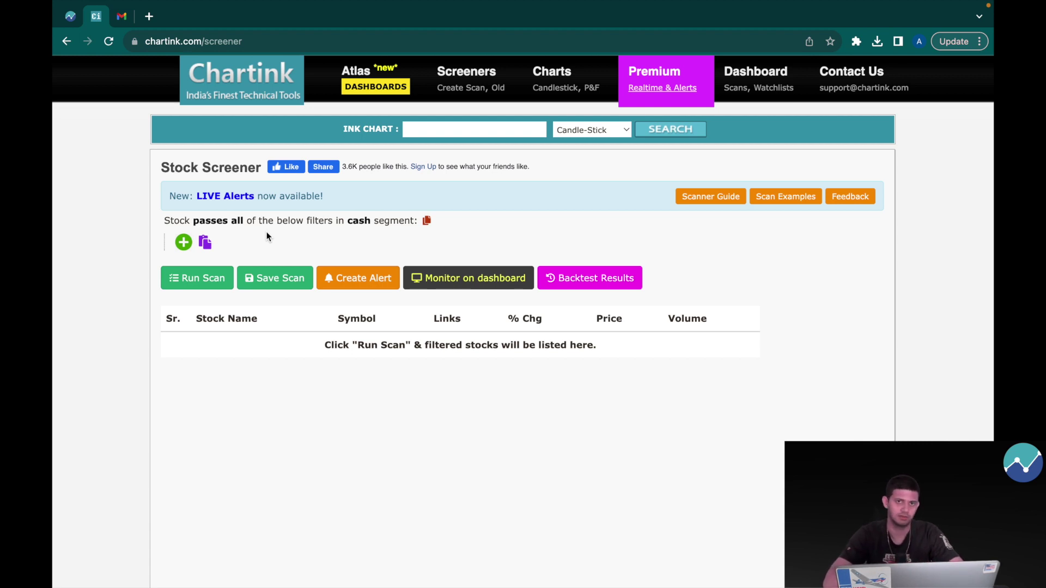
pyautogui.click(356, 220)
pyautogui.click(381, 289)
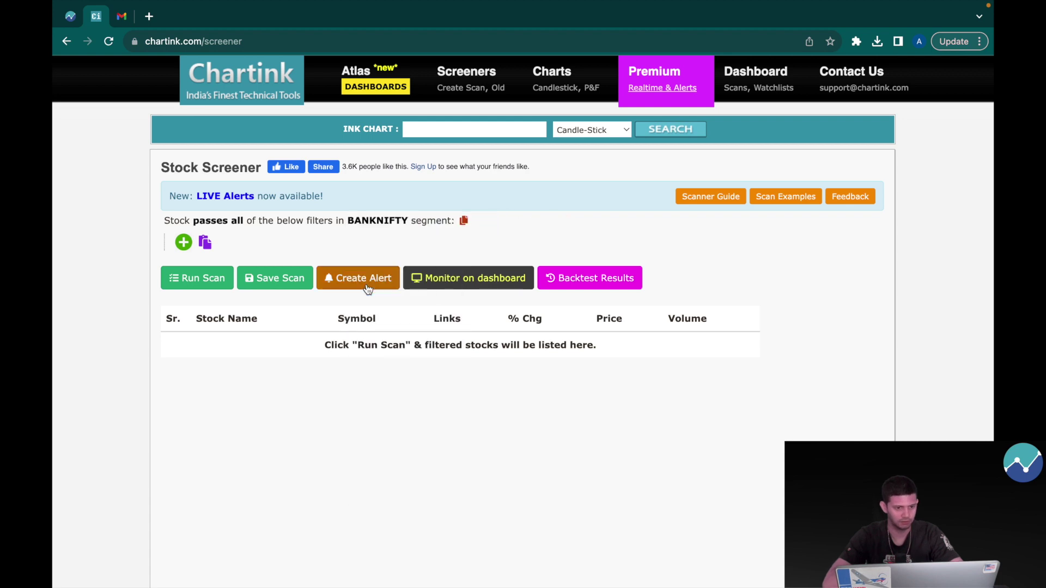
# Step: Add a filter using the 5-minute simple moving average of Close with period 10
pyautogui.click(184, 243)
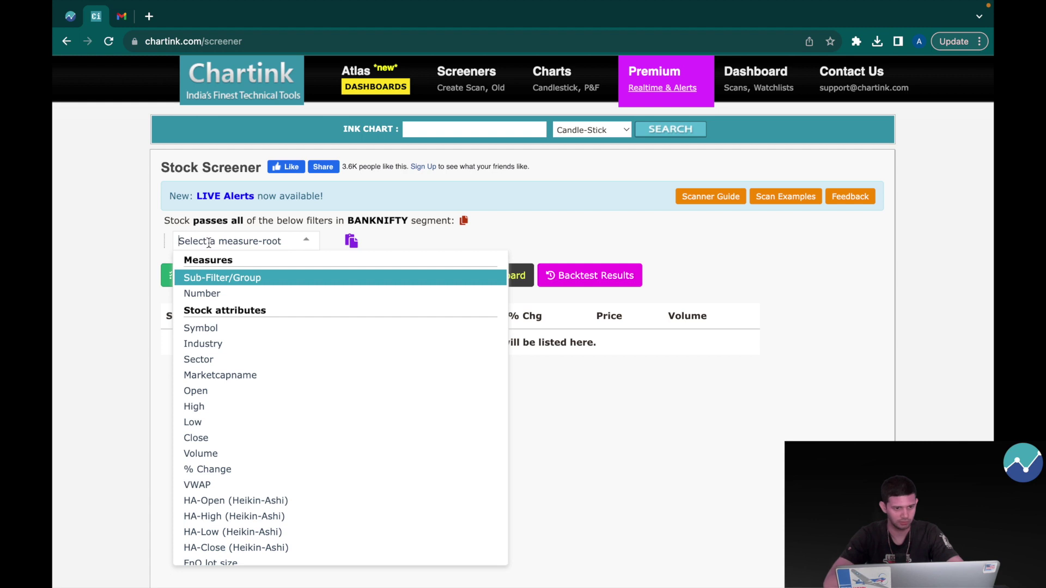
pyautogui.write('sma')
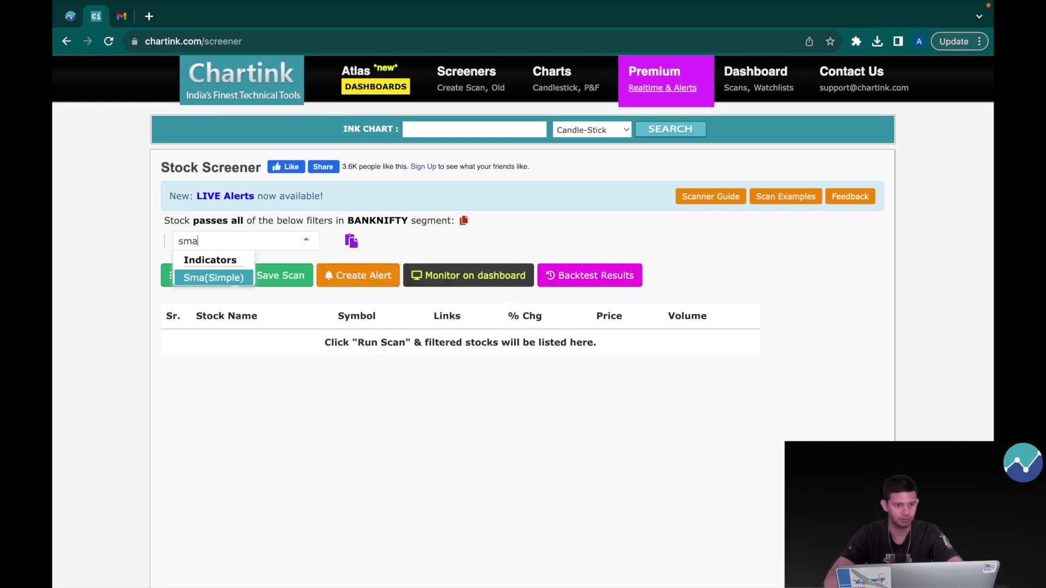
pyautogui.click(200, 279)
pyautogui.click(197, 246)
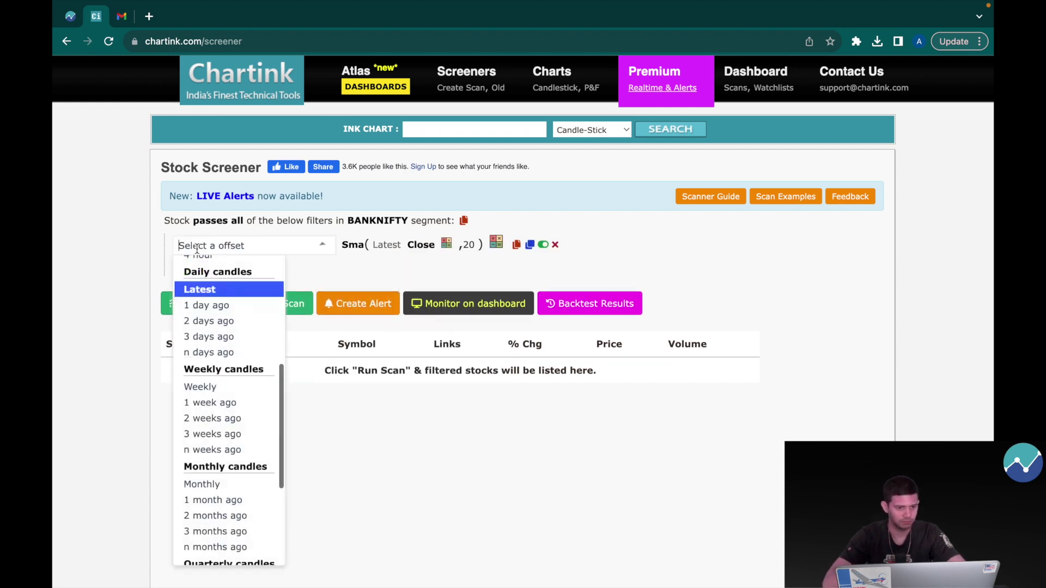
pyautogui.scroll(5, 209, 294)
pyautogui.click(209, 329)
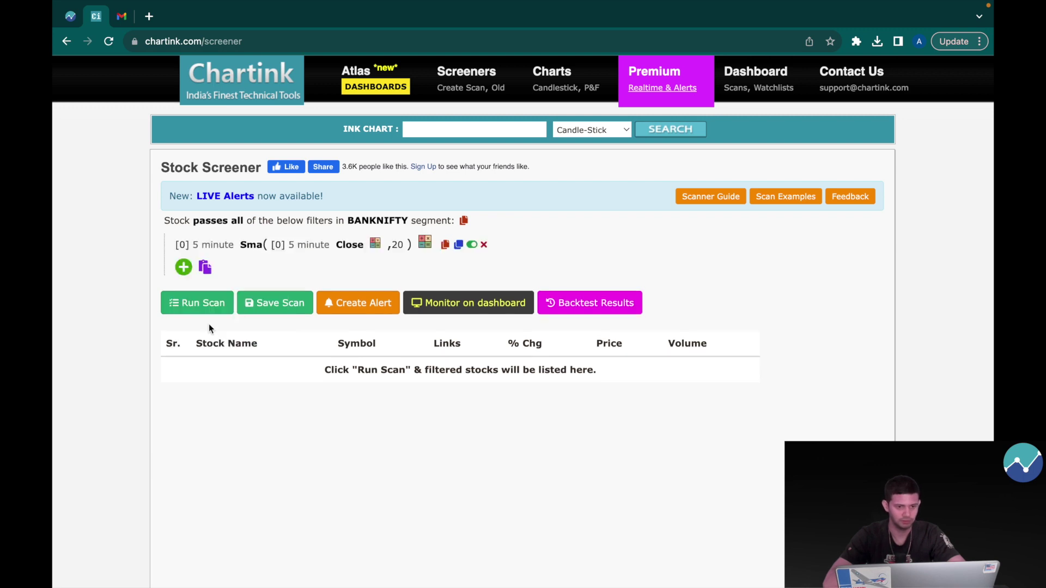
pyautogui.click(398, 245)
pyautogui.press('BackSpace')
pyautogui.press('BackSpace')
pyautogui.write('10')
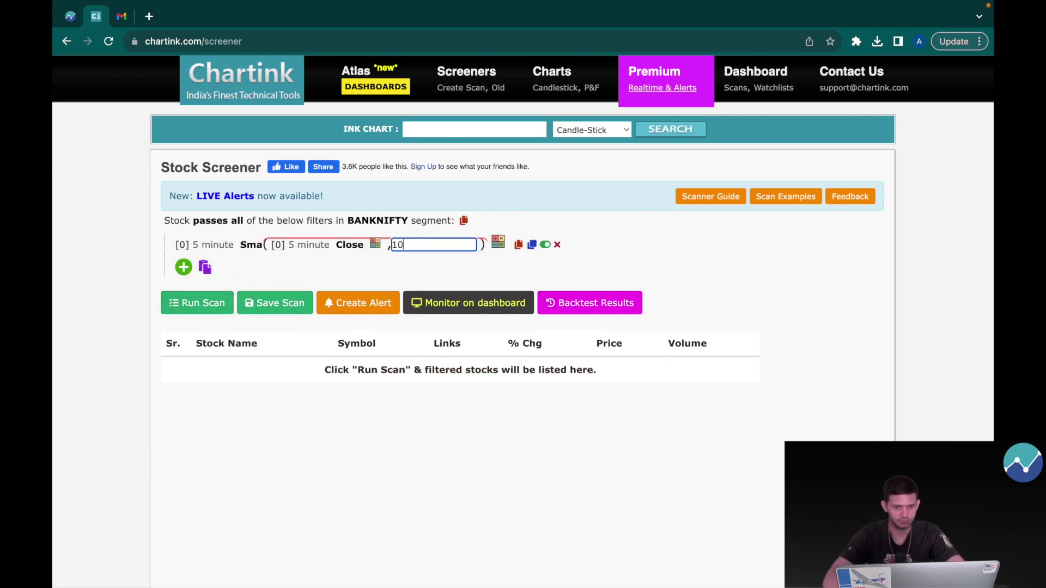
pyautogui.click(414, 258)
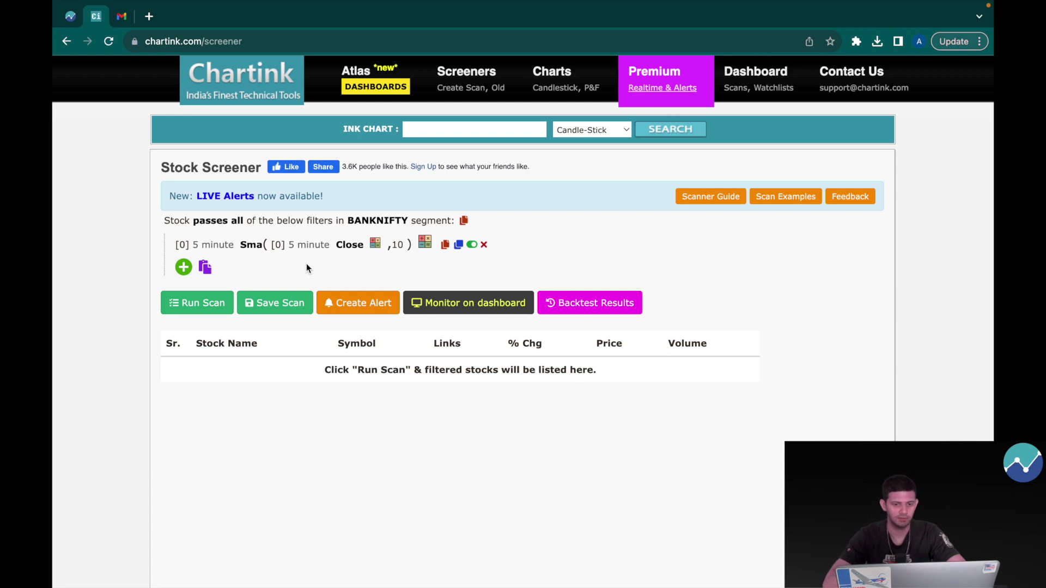
# Step: Make the condition SMA 10 crossed above SMA 20 and run the scan
pyautogui.click(459, 244)
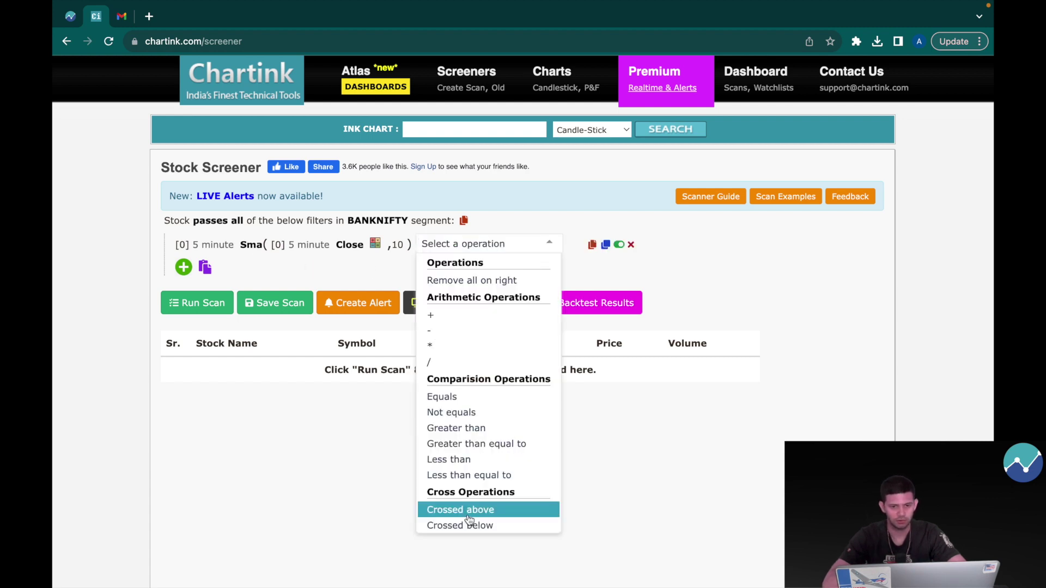
pyautogui.click(465, 507)
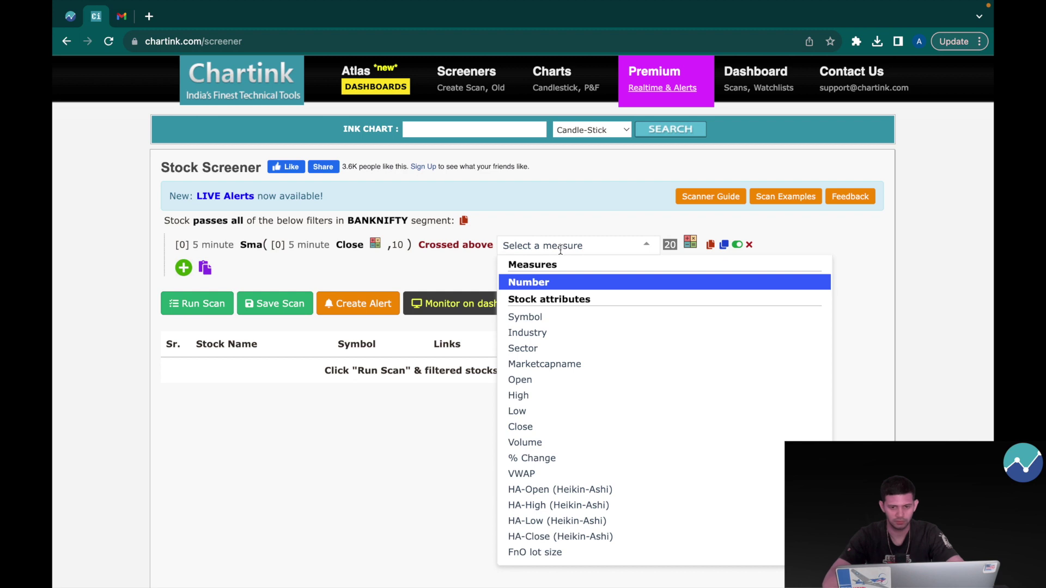
pyautogui.write('sma')
pyautogui.click(540, 282)
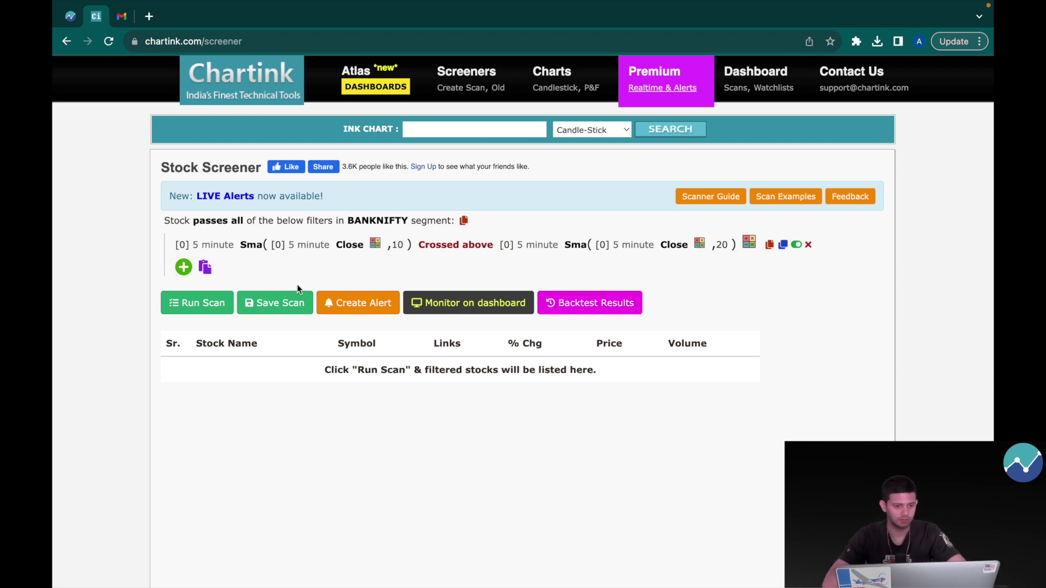
pyautogui.click(193, 305)
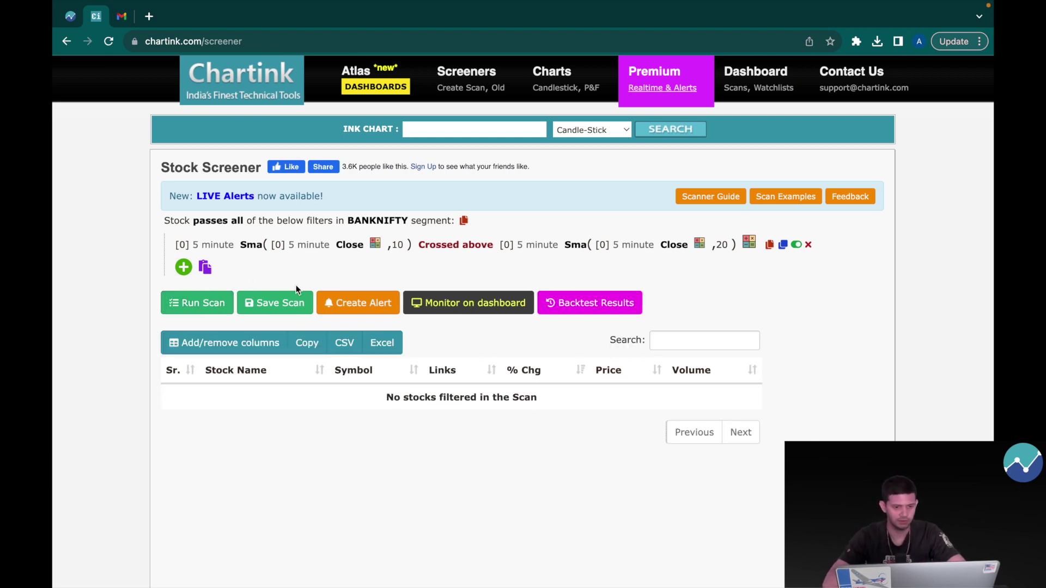
# Step: Save the scan under the name Test_123
pyautogui.click(280, 306)
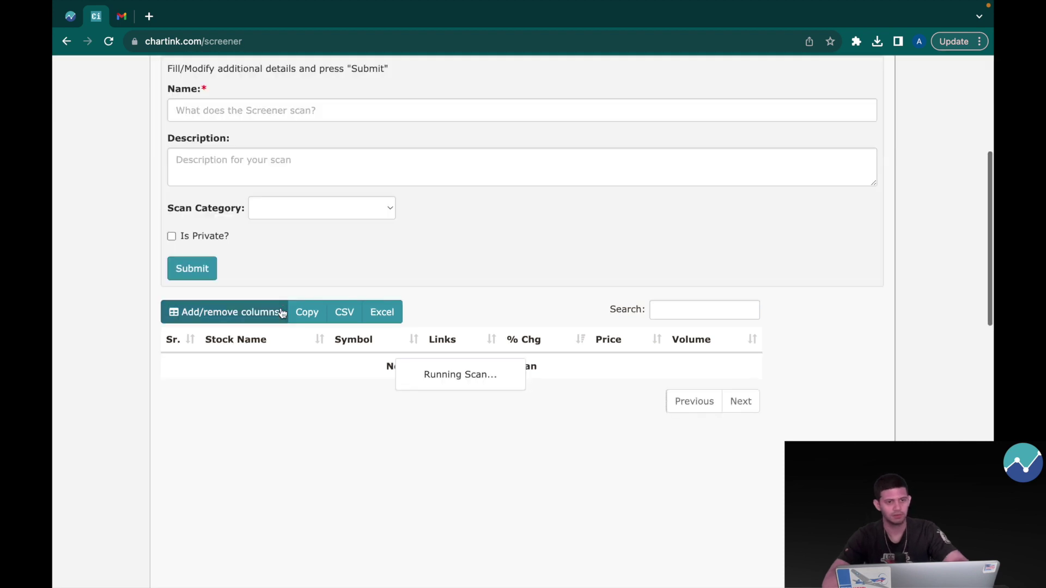
pyautogui.click(271, 108)
pyautogui.write('Test')
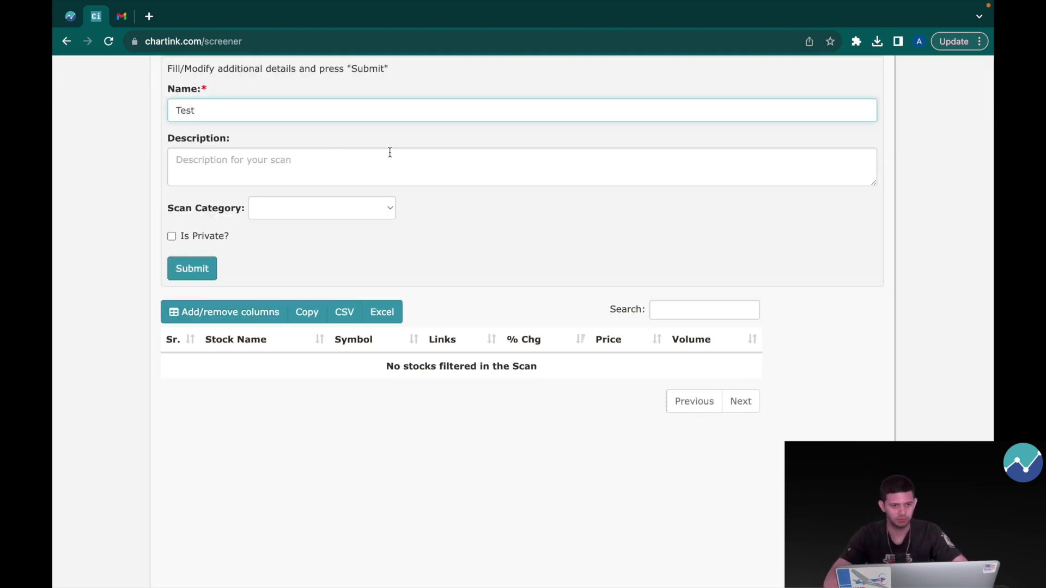
pyautogui.write('_123')
pyautogui.click(470, 227)
pyautogui.scroll(3, 469, 227)
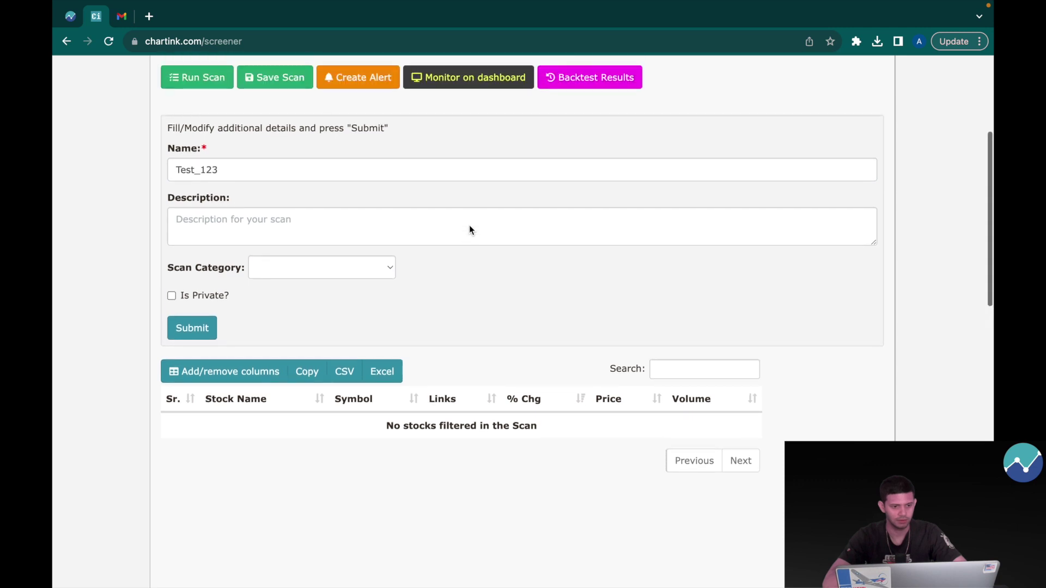
pyautogui.click(188, 341)
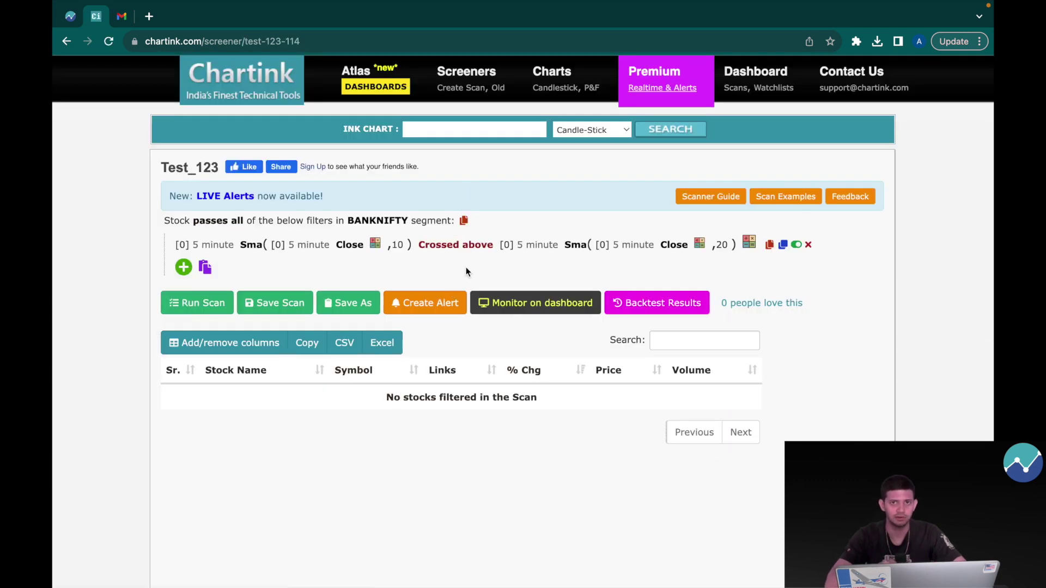
pyautogui.click(436, 309)
# Step: Set the Test_123 alert to check every 1 minute with Email notifications
pyautogui.scroll(2, 376, 192)
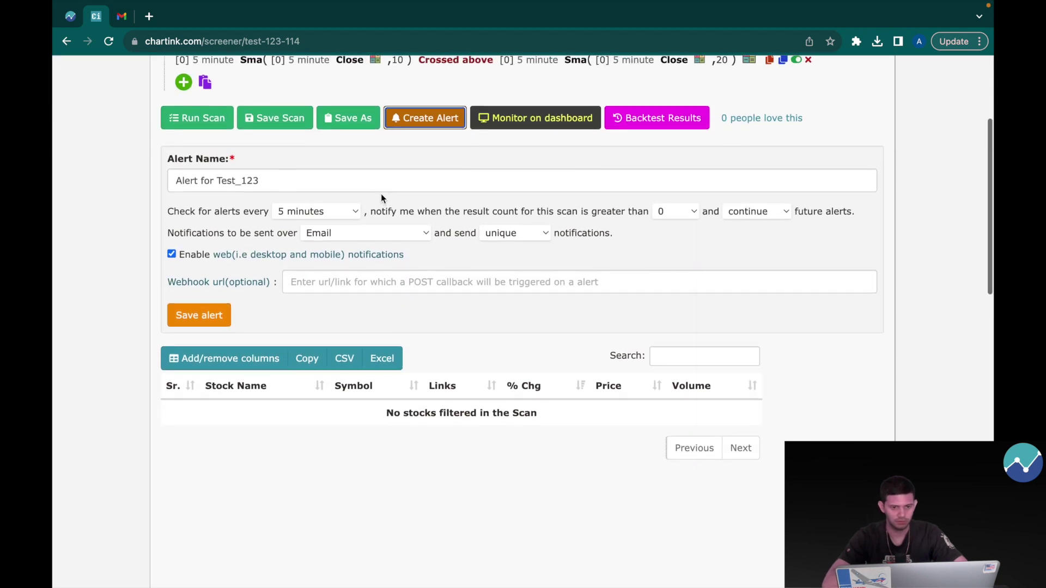
pyautogui.scroll(1, 380, 198)
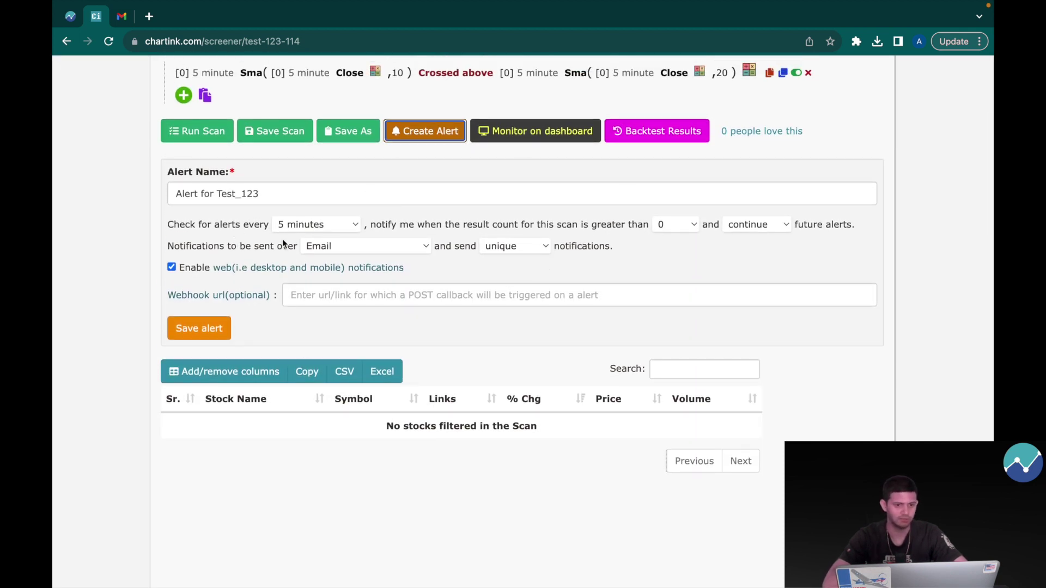
pyautogui.click(301, 227)
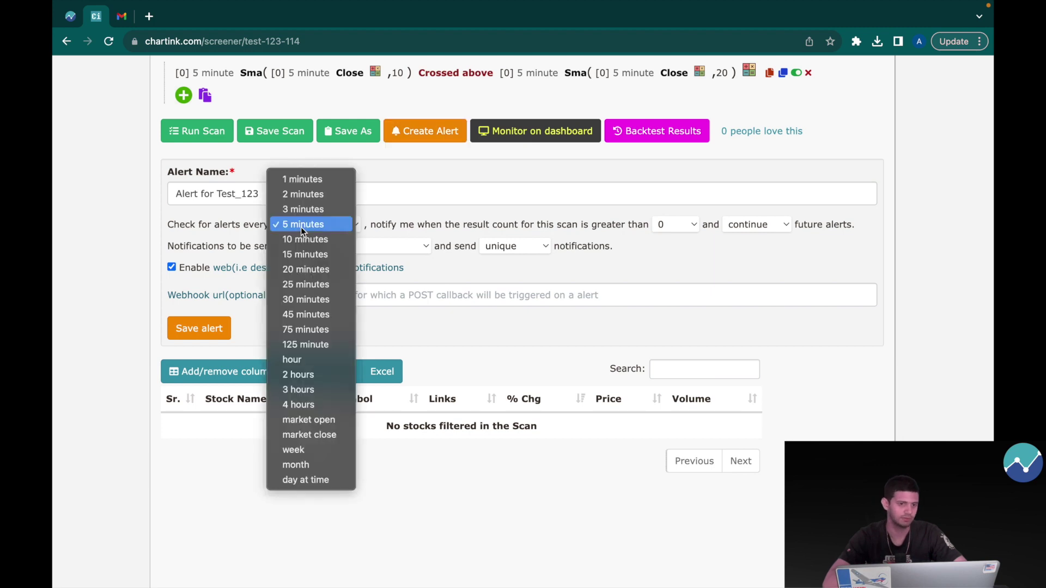
pyautogui.click(312, 177)
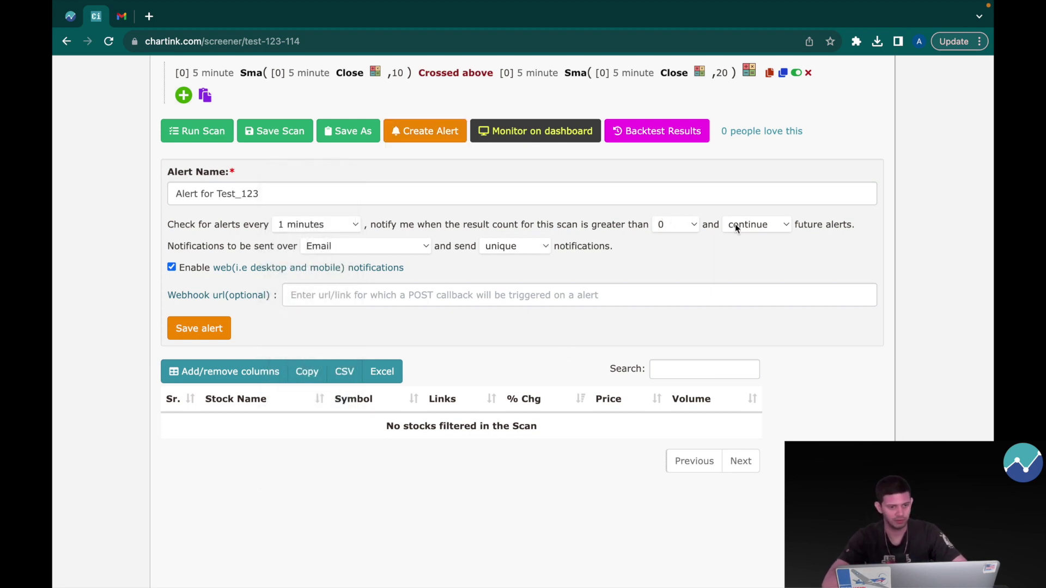
pyautogui.click(348, 245)
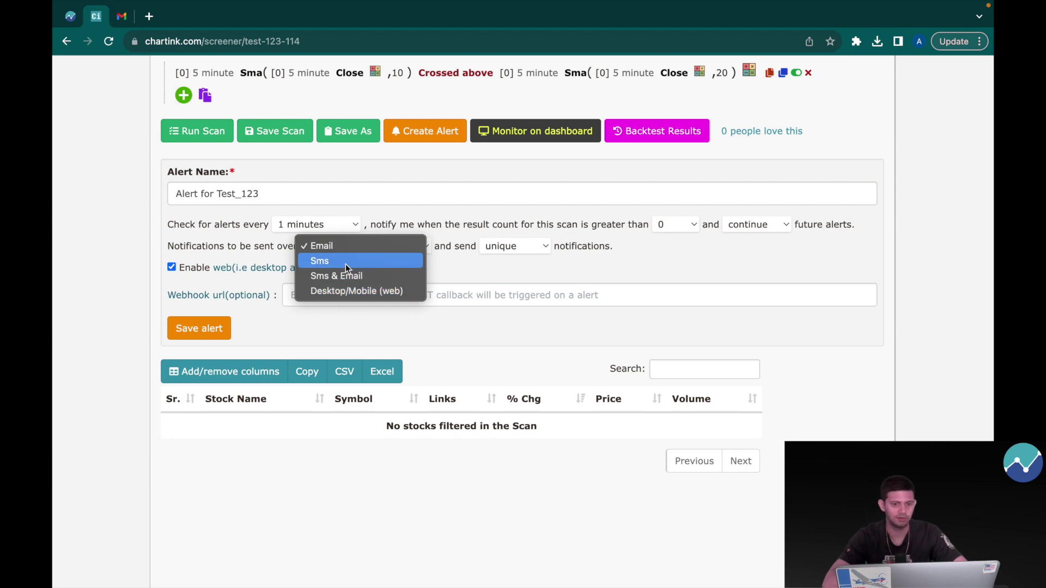
pyautogui.click(351, 244)
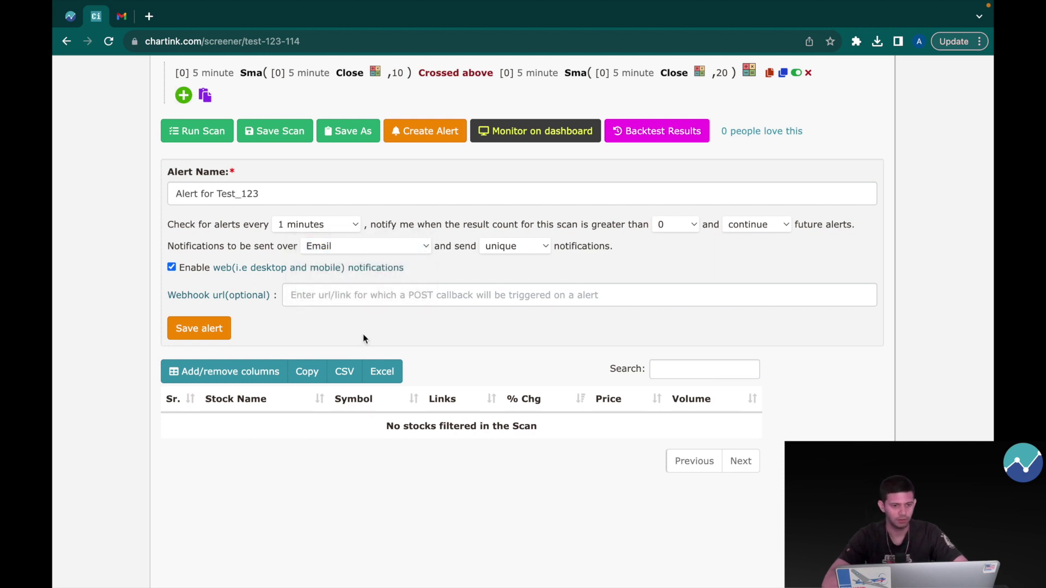
pyautogui.click(316, 295)
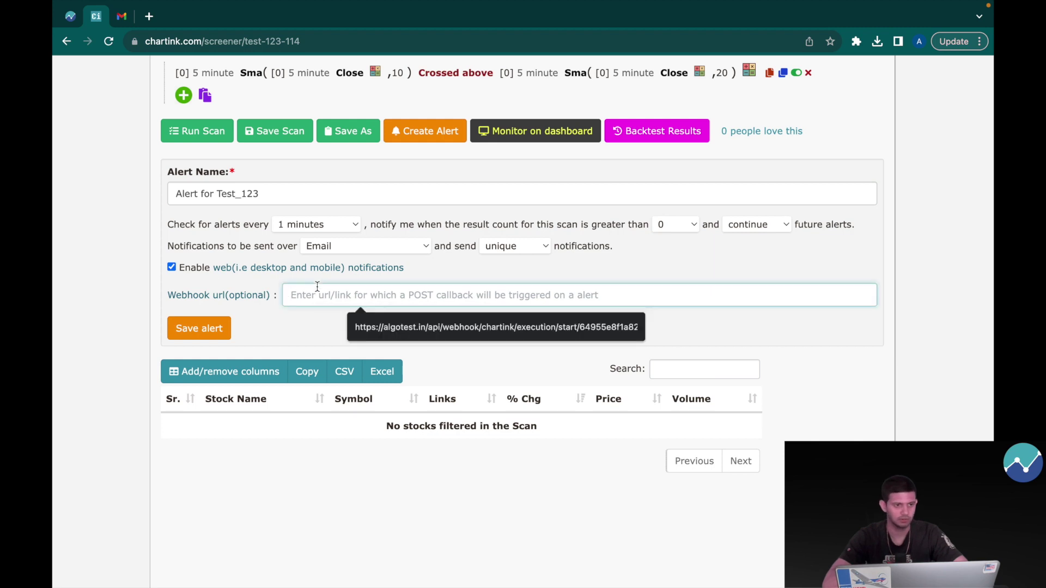
pyautogui.click(70, 16)
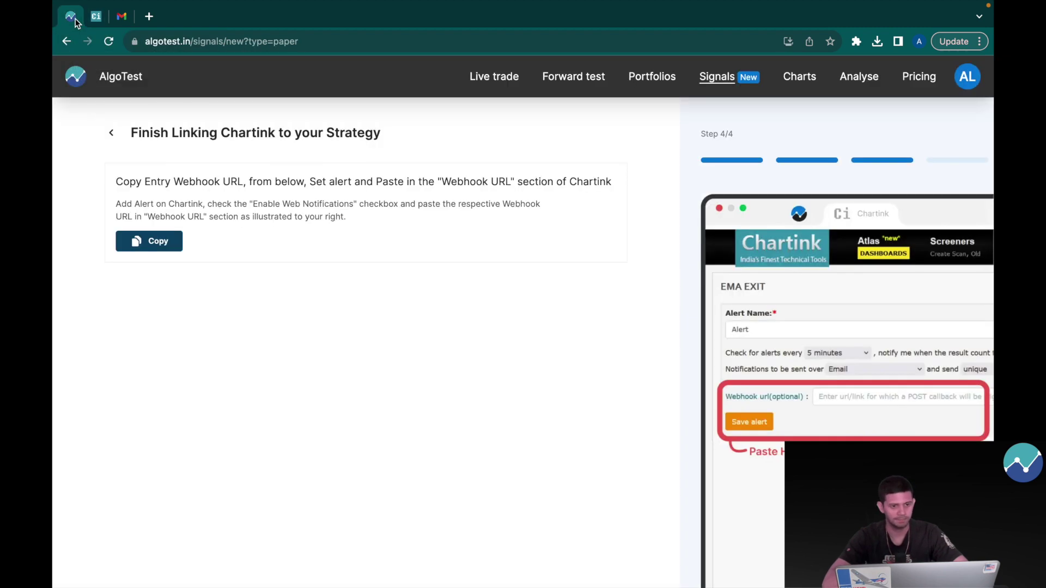
# Step: Paste AlgoTest's entry webhook URL into the alert's Webhook url field and save the alert
pyautogui.click(156, 246)
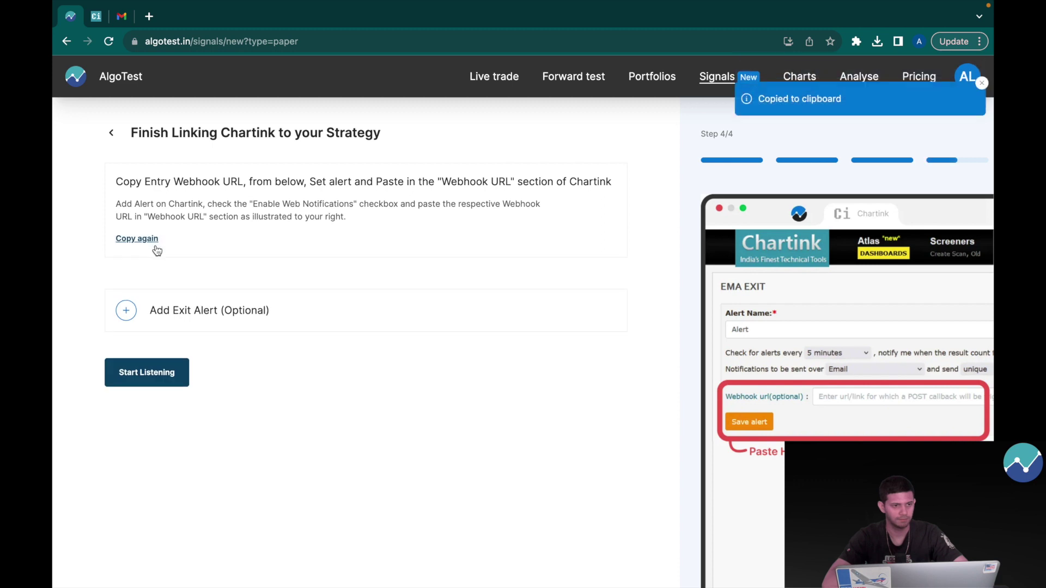
pyautogui.click(96, 16)
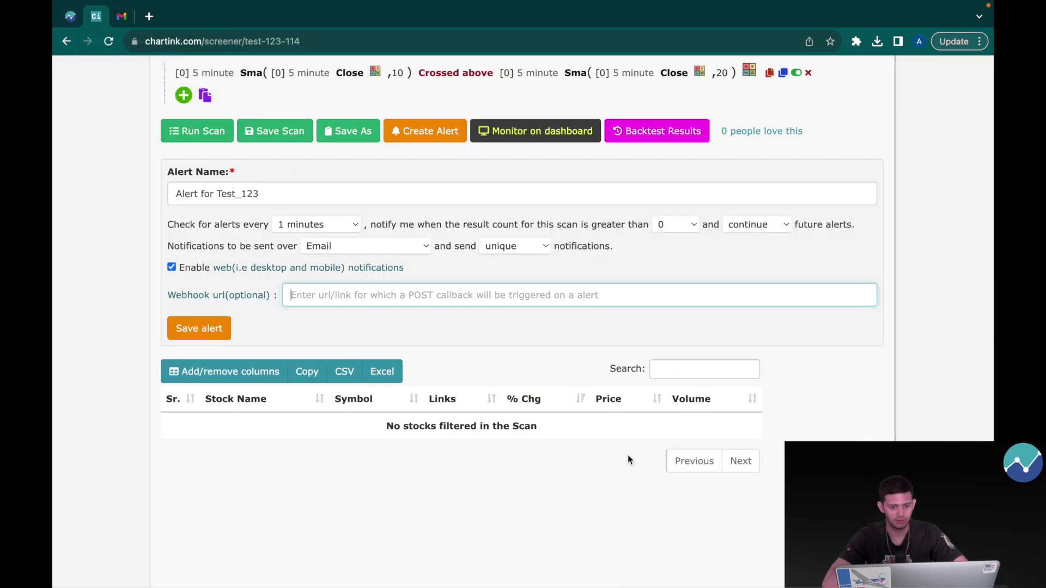
pyautogui.click(467, 301)
pyautogui.press('super+v')
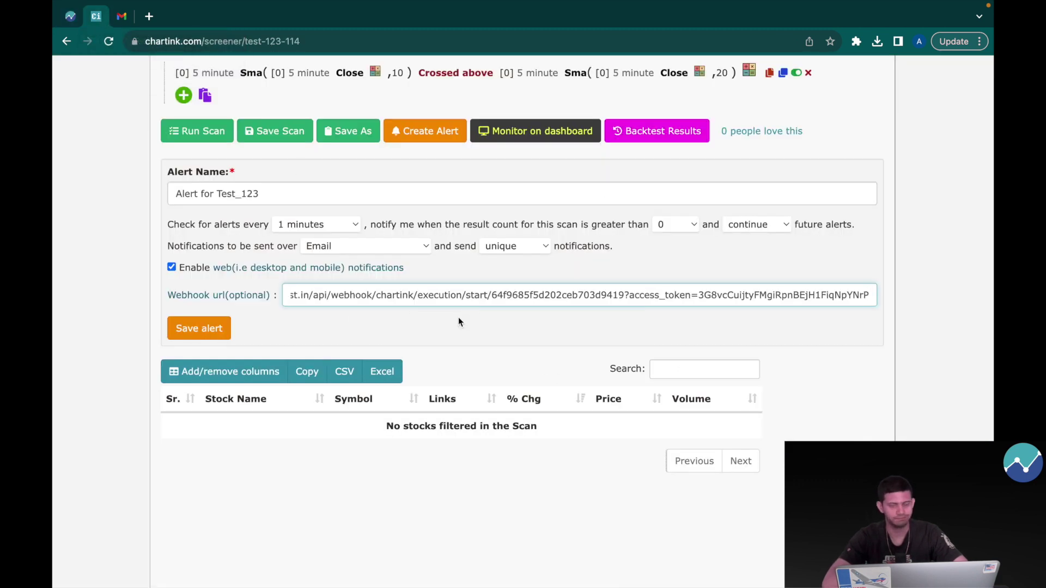
pyautogui.click(459, 319)
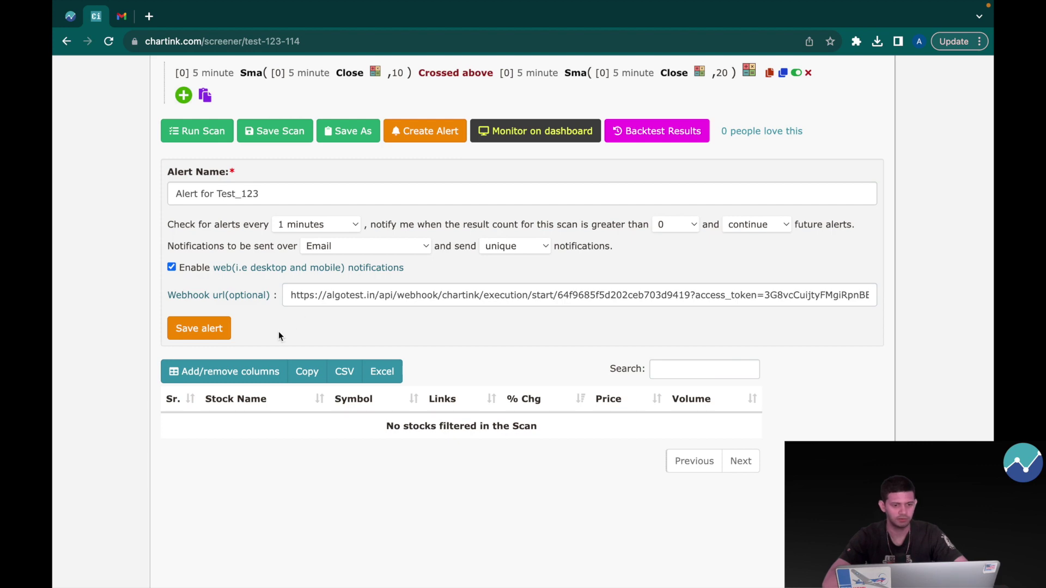
pyautogui.click(208, 329)
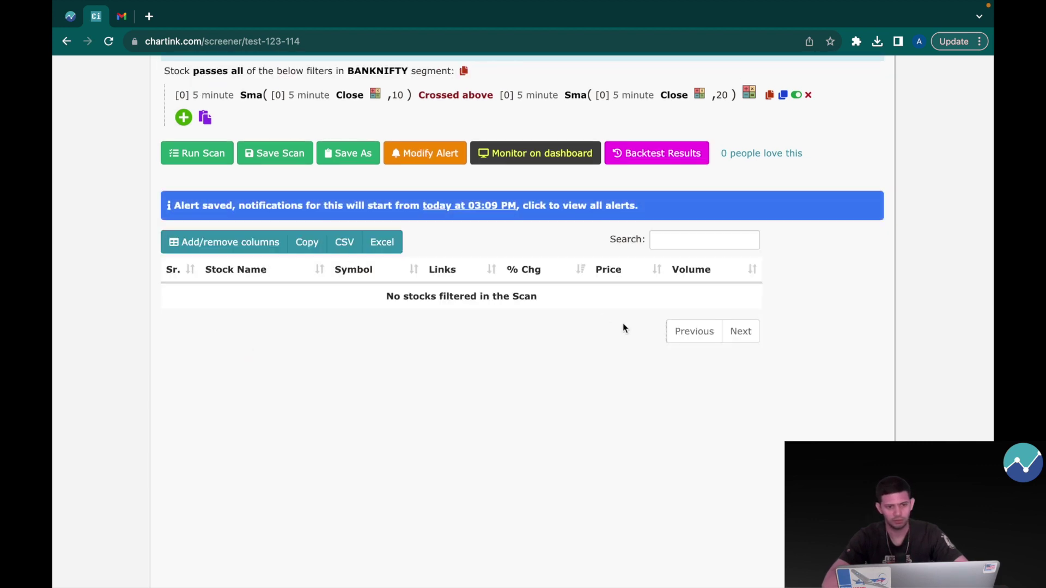
pyautogui.scroll(3, 622, 327)
pyautogui.click(71, 16)
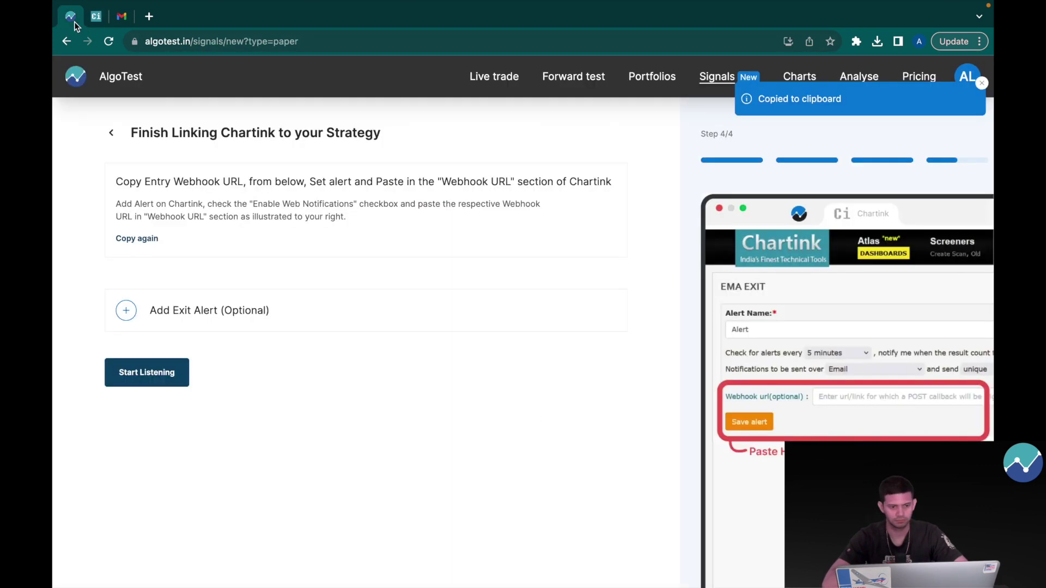
# Step: Start the Chartink signal 'test' listening, pause it, then resume listening
pyautogui.click(146, 373)
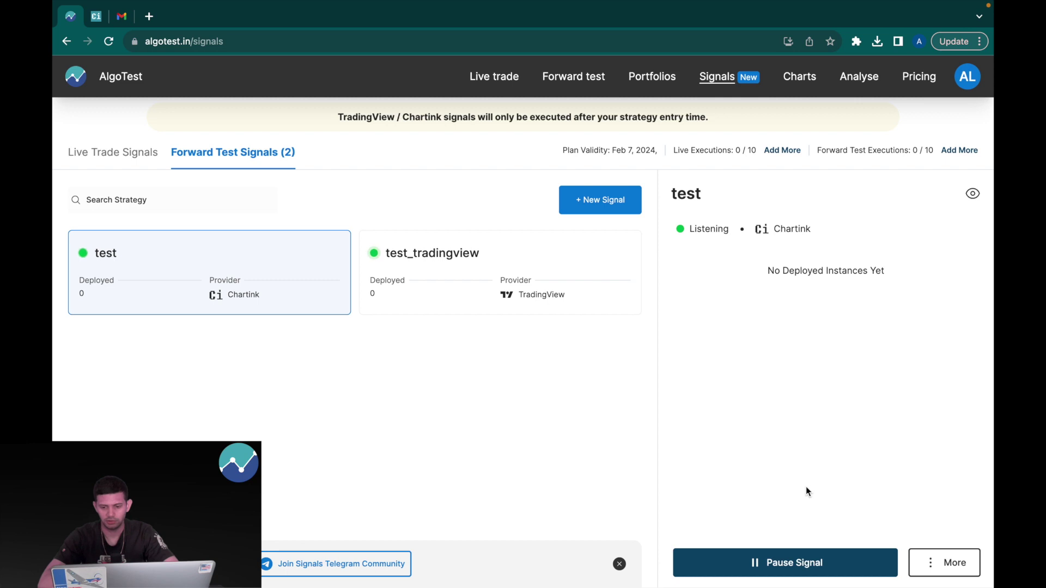
pyautogui.click(778, 563)
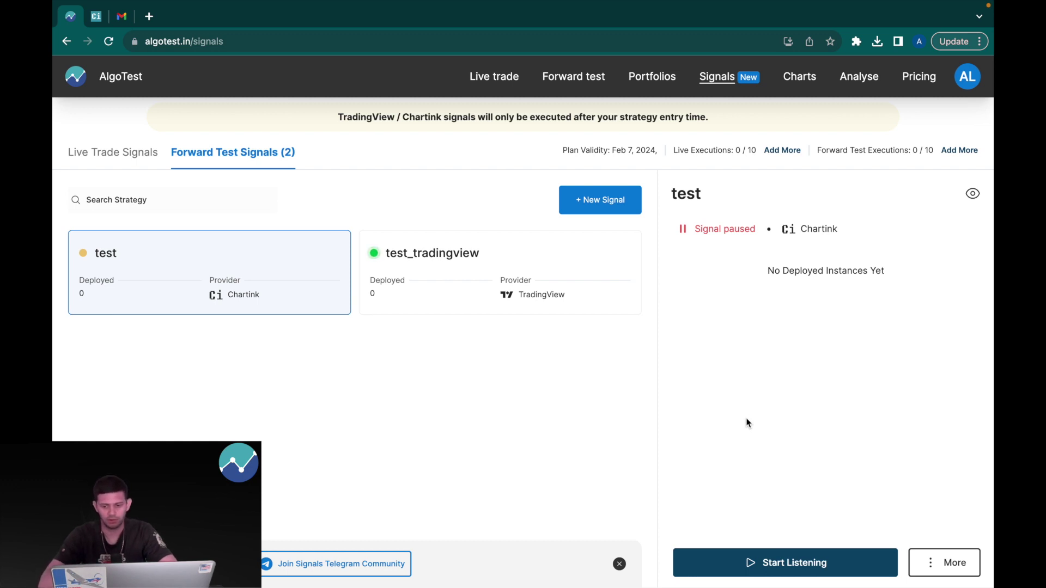
pyautogui.click(849, 563)
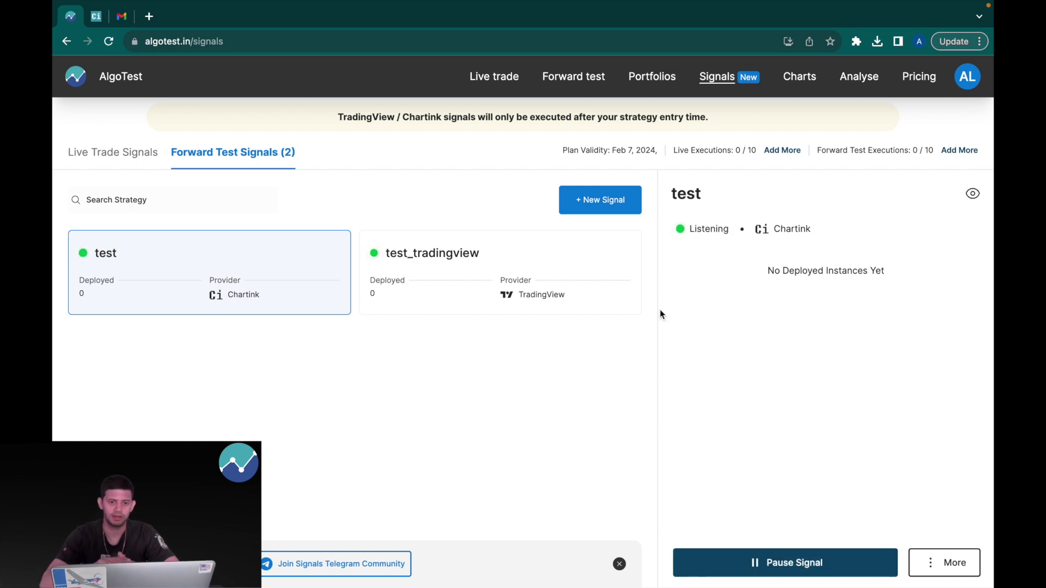